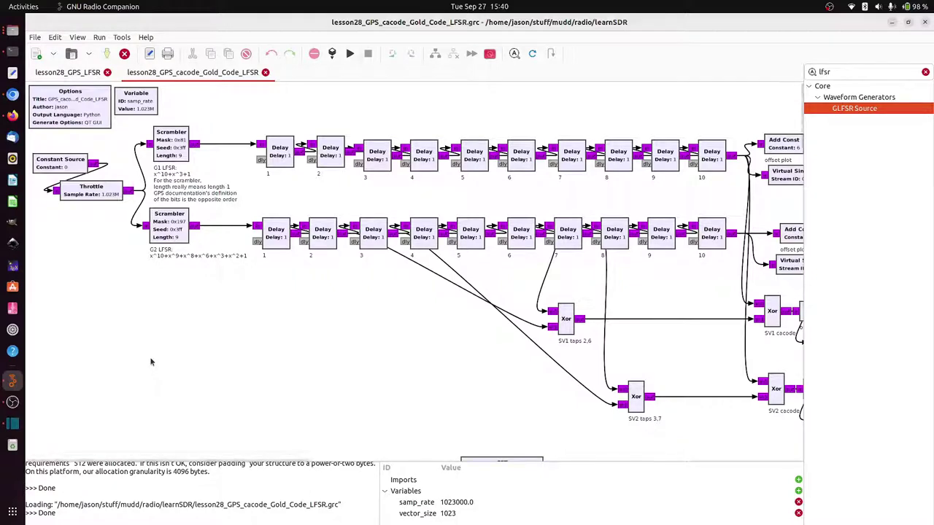
Step: Inspect the Constant Source and the upper and lower Scrambler blocks, then clear the selection
left_click(63, 168)
left_click(169, 153)
left_click(169, 228)
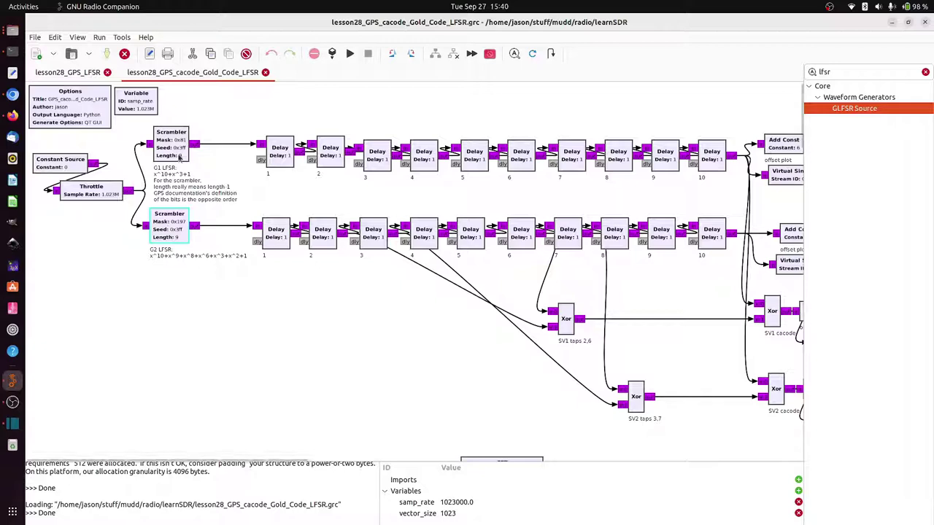
left_click(179, 158)
left_click(205, 128)
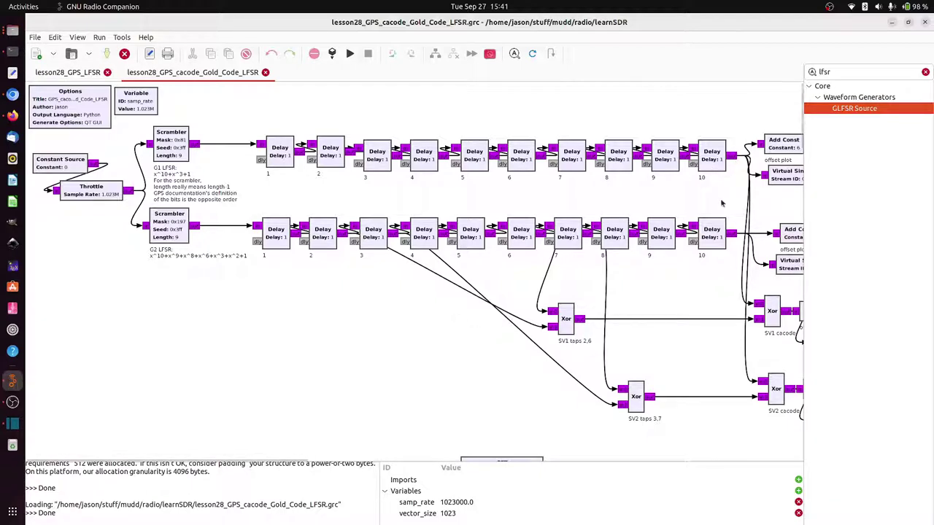
Step: Highlight the SV1 cacode Xor, the SV1 taps 2,6 Xor and the second-row Delay 2 block
left_click(744, 301)
left_click(771, 311)
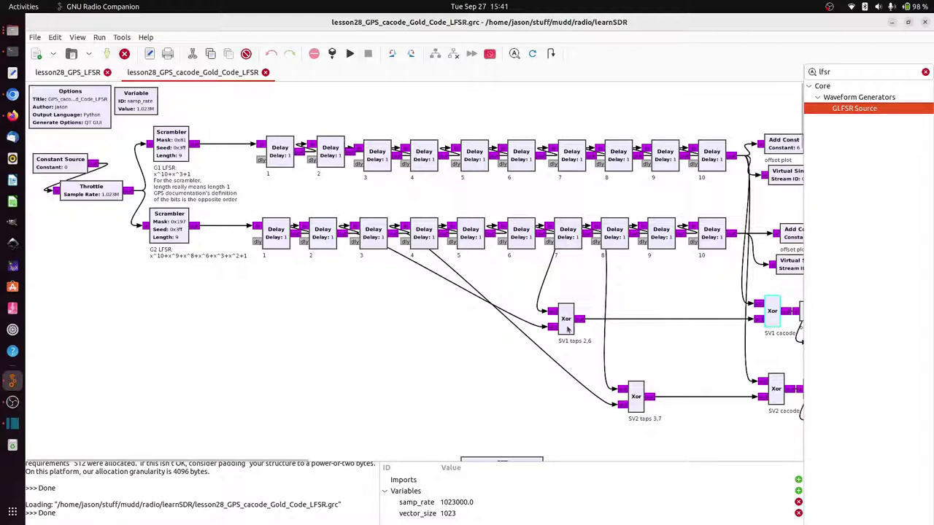
left_click(566, 329)
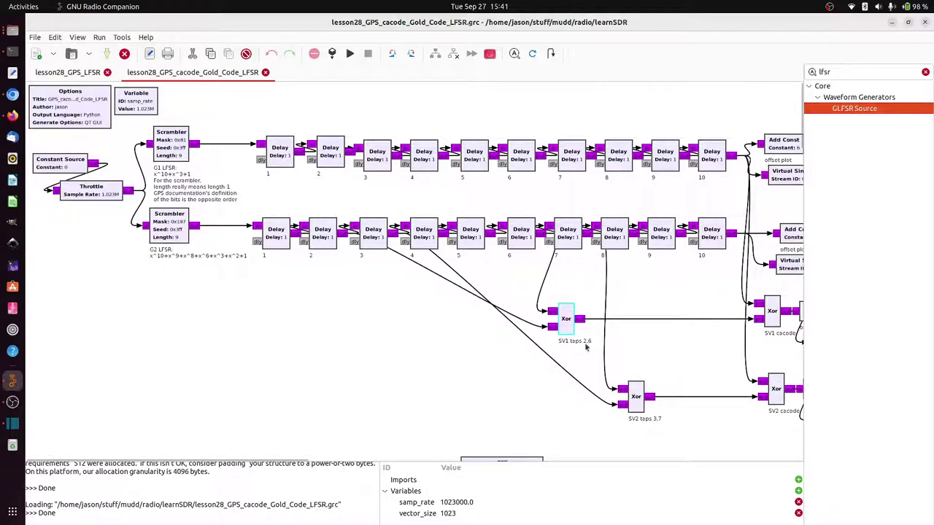
left_click(333, 240)
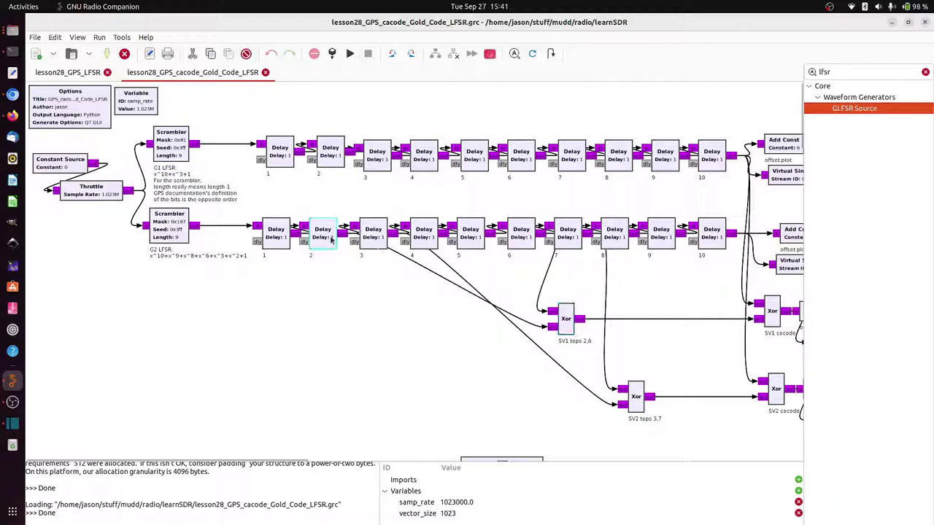
left_click(415, 268)
Step: Trace the Delay 3, Delay 6 and Delay 10 wires into the SV1 taps and cacode Xor blocks
left_click(422, 266)
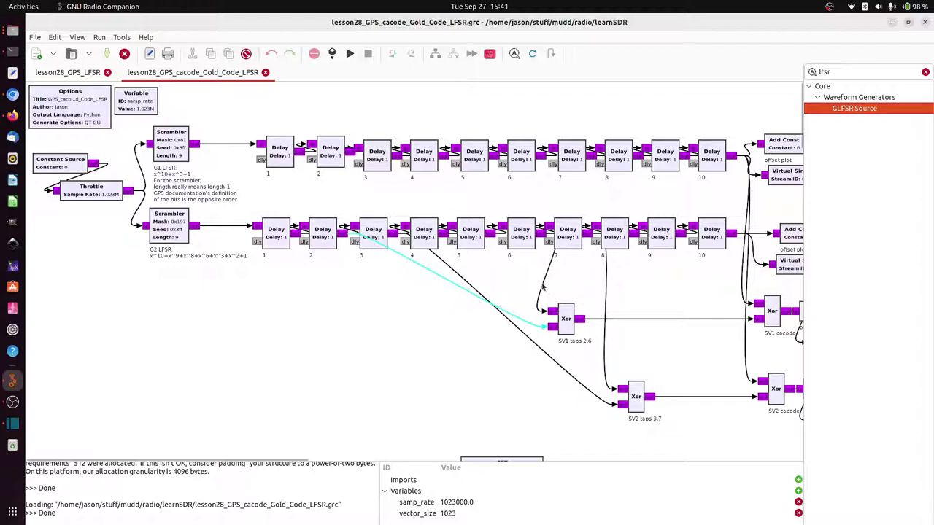
left_click(543, 286)
left_click(522, 246)
left_click(547, 267)
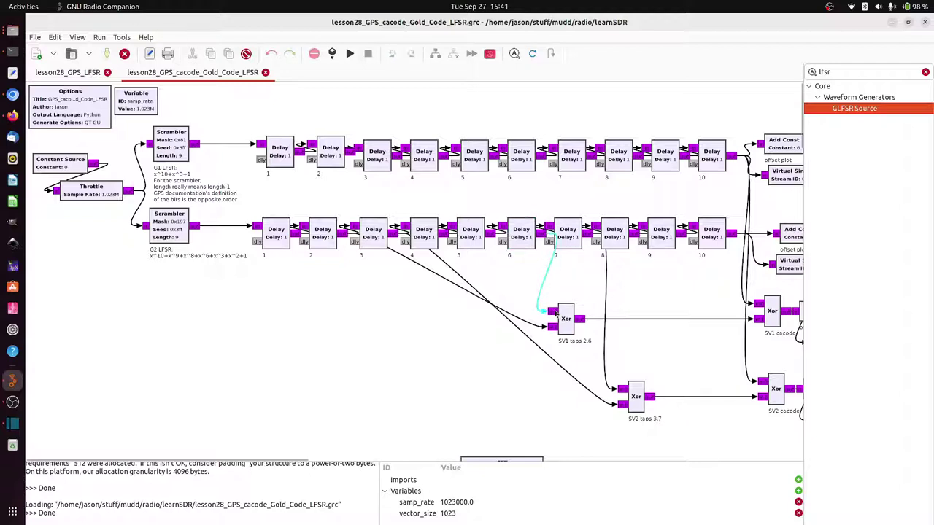
left_click(567, 333)
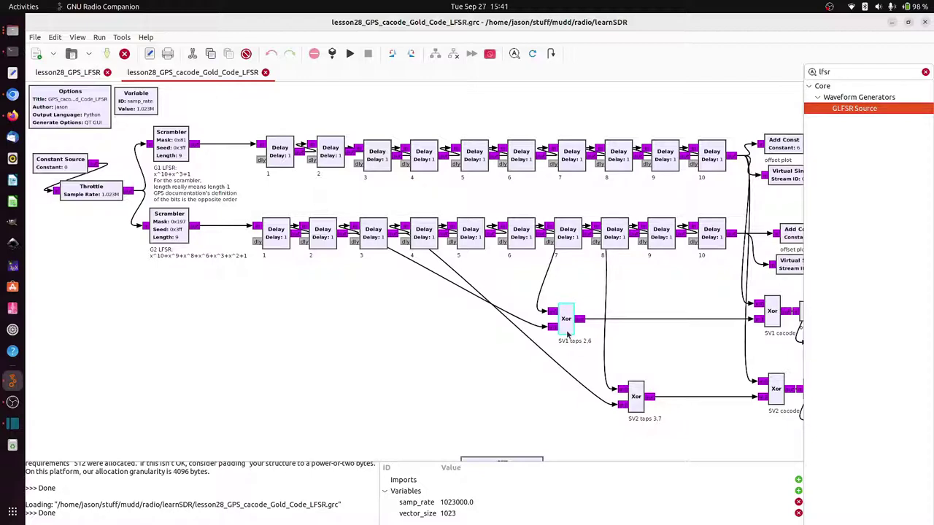
left_click(769, 321)
left_click(743, 300)
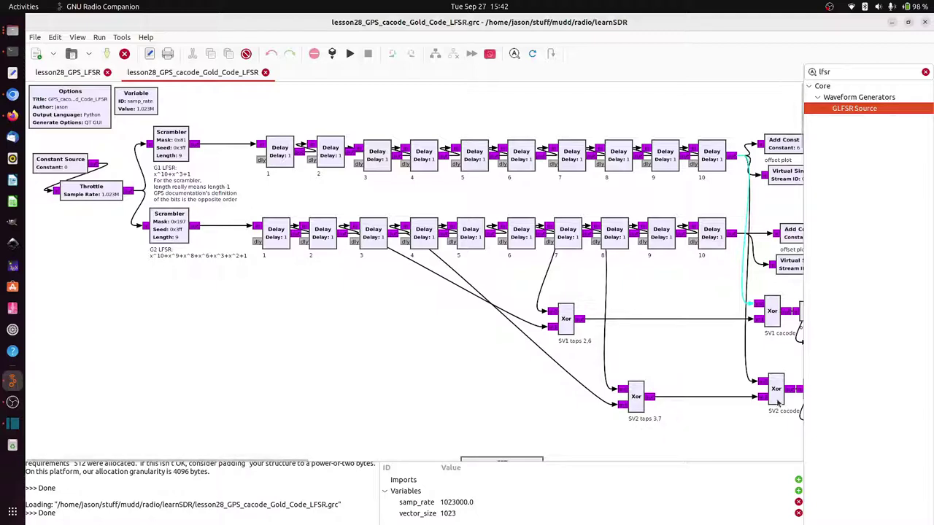
Step: Trace the Delay 4 and Delay 8 wires into the SV2 taps 3,7 Xor and the SV2 cacode Xor
left_click(747, 370)
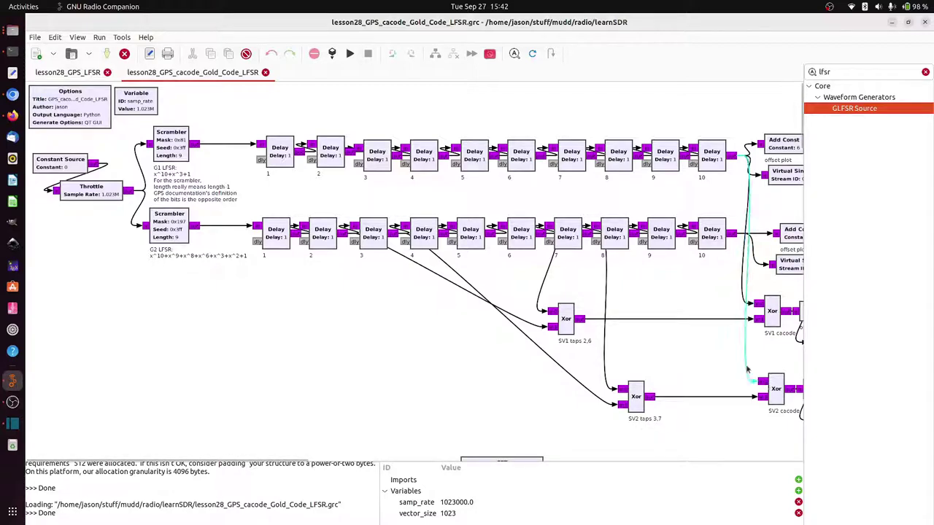
left_click(731, 426)
left_click(635, 408)
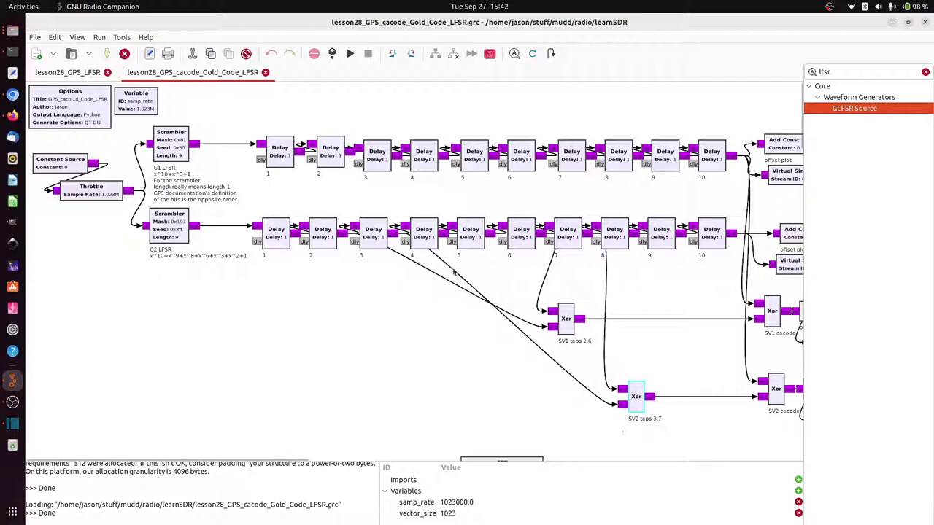
left_click(549, 357)
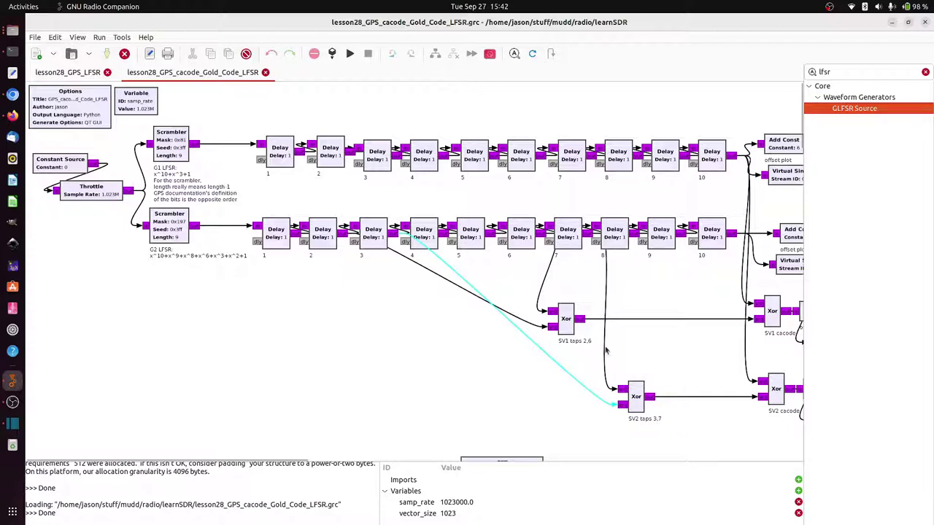
left_click(606, 351)
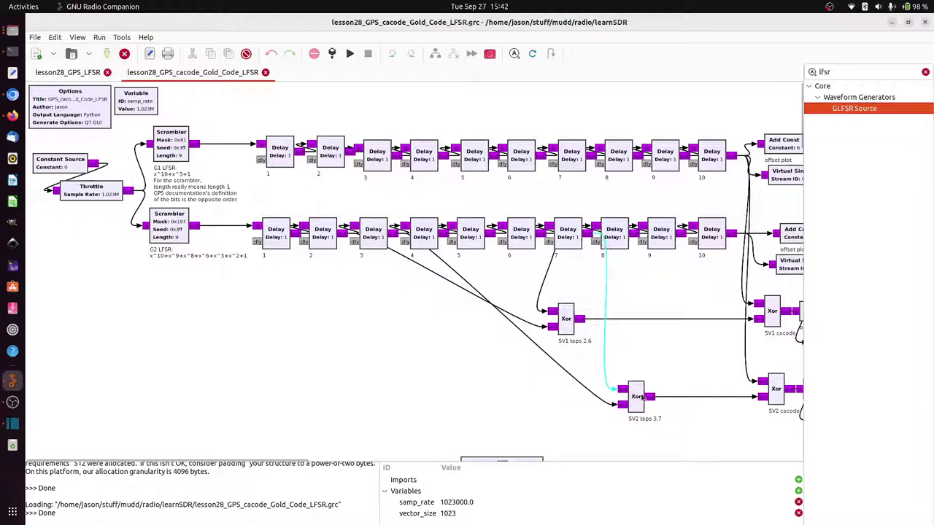
left_click(700, 374)
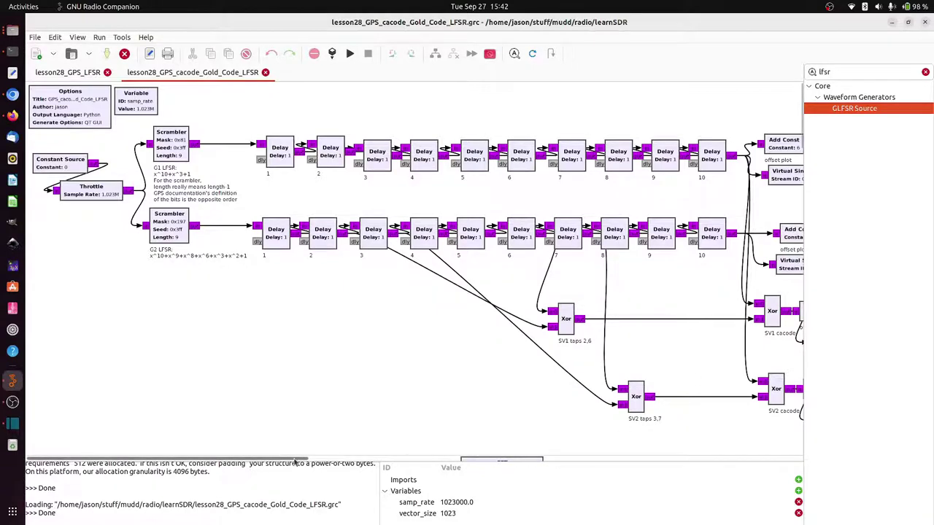
Step: Scroll right to the Add Const, Char To Float and Time Sink blocks and check the SV2 cacode Xor
left_click_drag(296, 462, 401, 467)
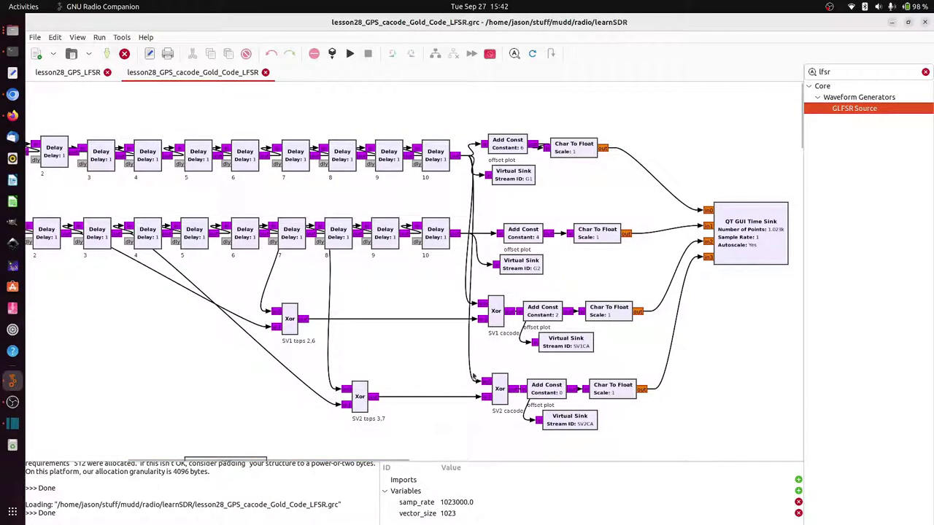
left_click(500, 392)
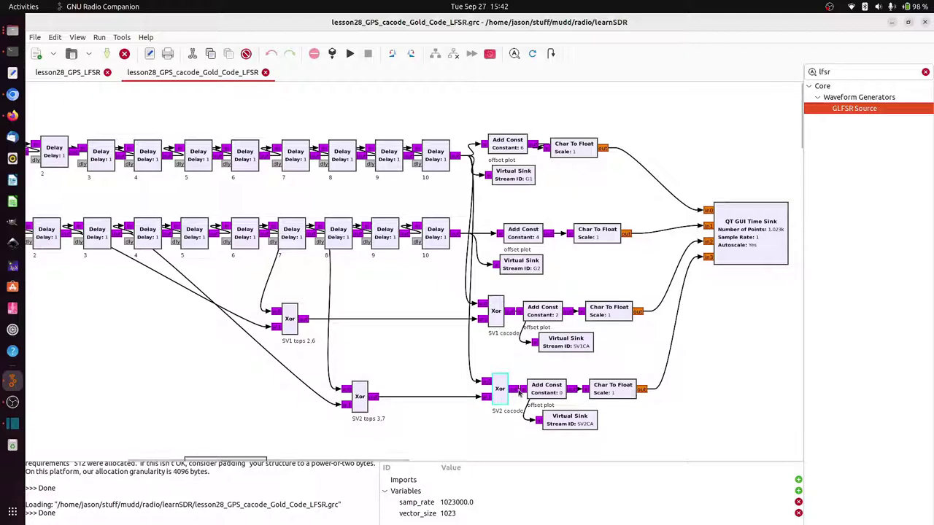
left_click(472, 432)
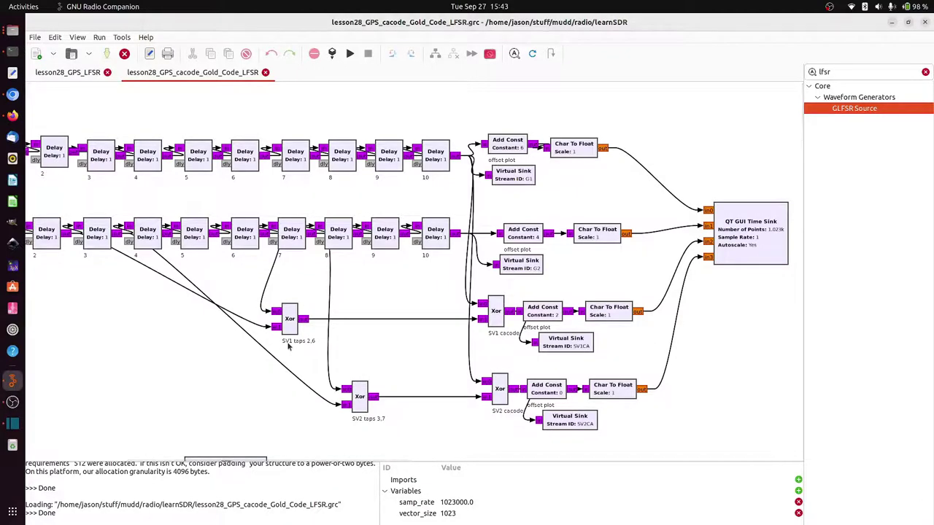
Step: Switch to the IS-GPS-200 PDF in Firefox and jump to page 23
key("alt+Tab")
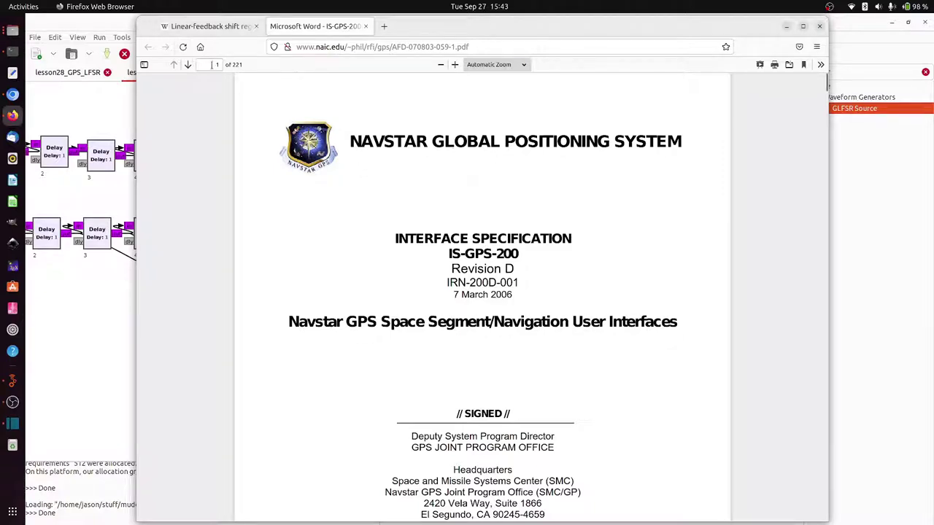
type("3")
key("Return")
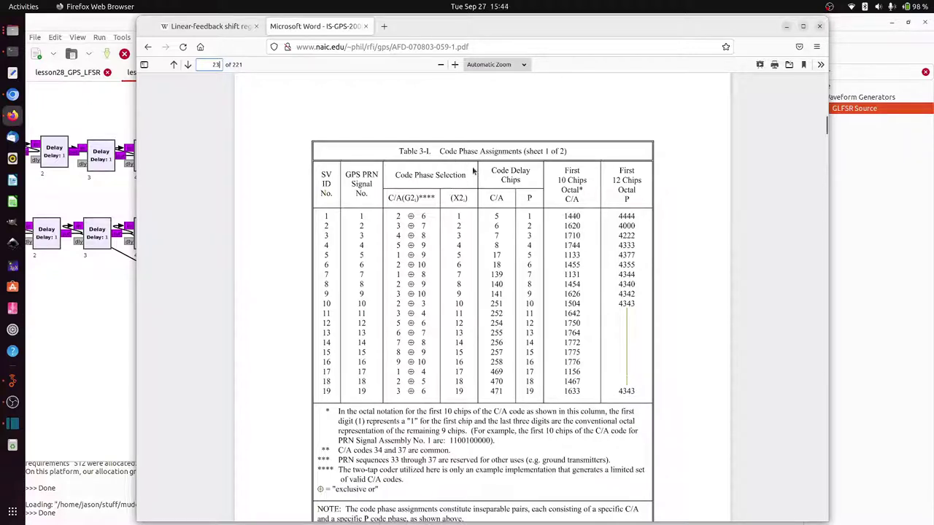
Step: Mark the C/A column, SV1's G2 taps 2 and 6, and SV2's taps in Table 3-I
left_click_drag(387, 198, 402, 197)
double_click(327, 216)
double_click(398, 216)
double_click(424, 217)
double_click(398, 227)
double_click(424, 226)
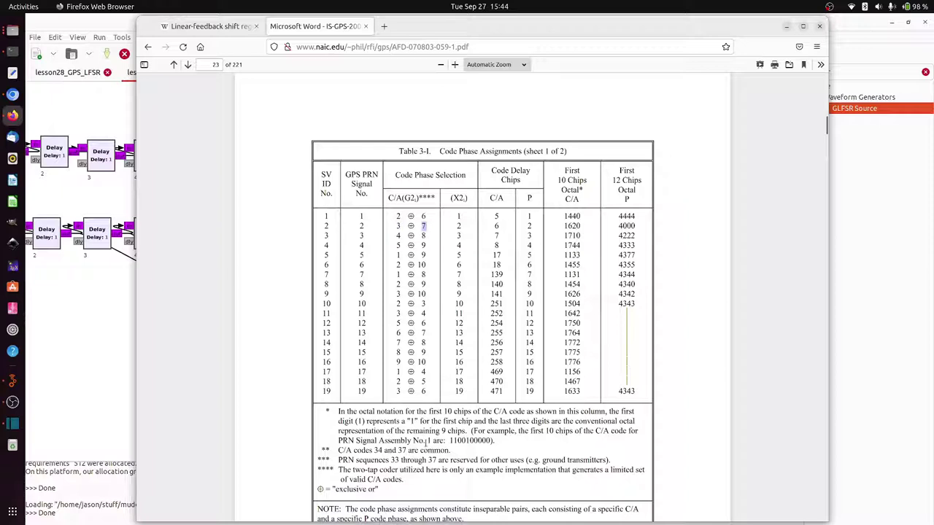
Step: Highlight page 24's footnotes on common C/A codes 34 and 37 and reserved PRNs 33–37
scroll(619, 331, "down", 6)
scroll(619, 331, "down", 3)
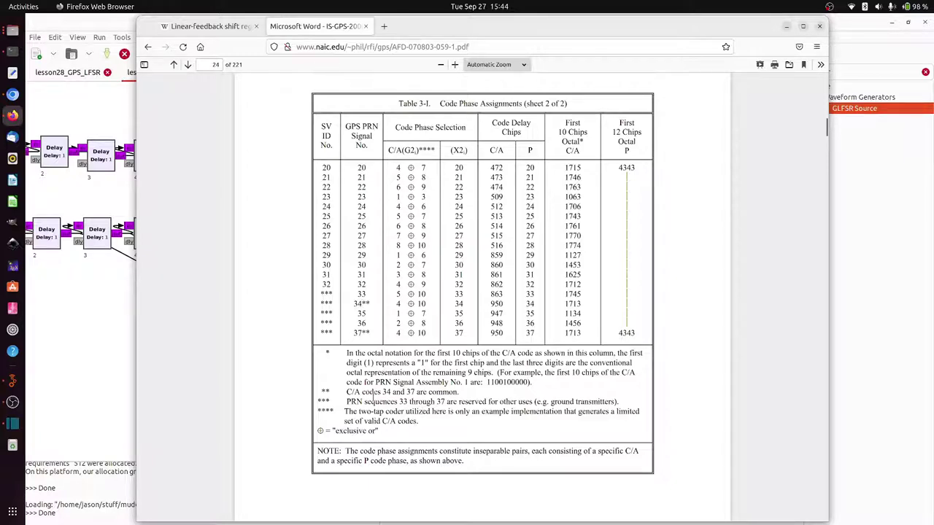
left_click_drag(347, 392, 461, 394)
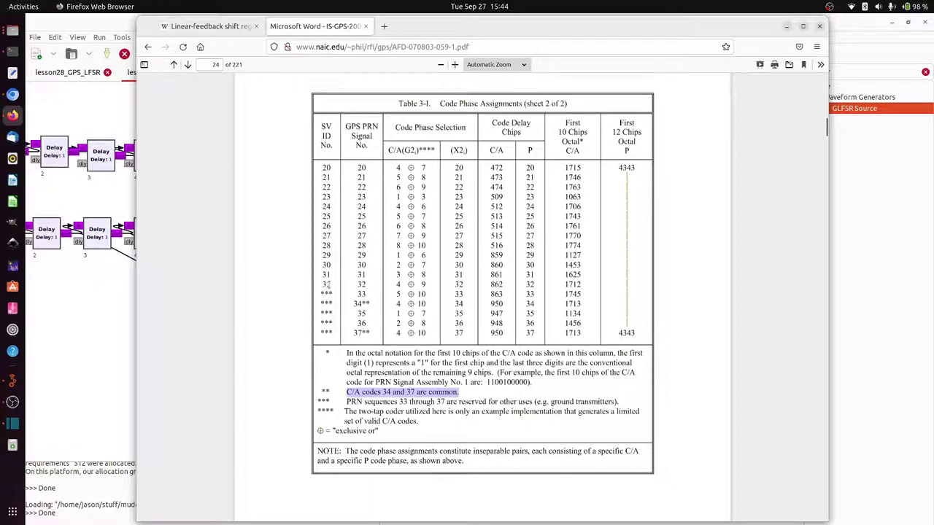
left_click(328, 285)
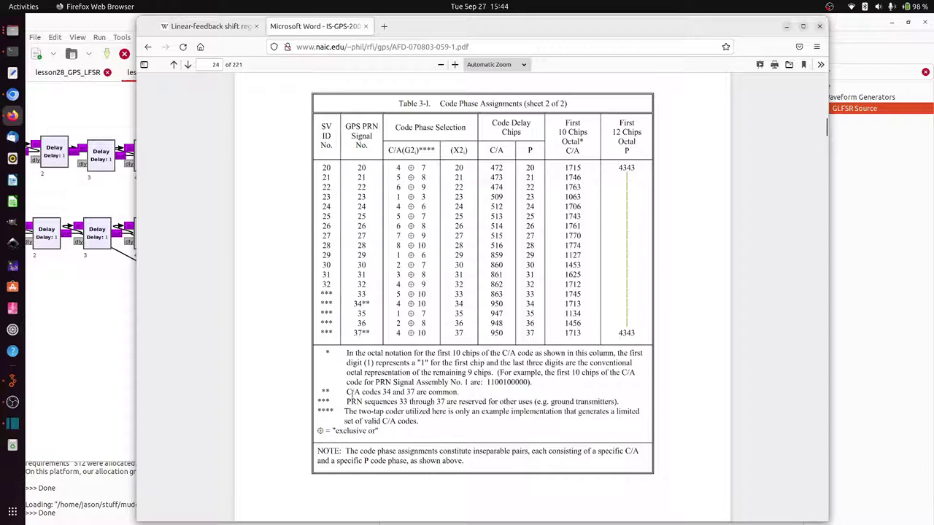
left_click_drag(347, 402, 619, 404)
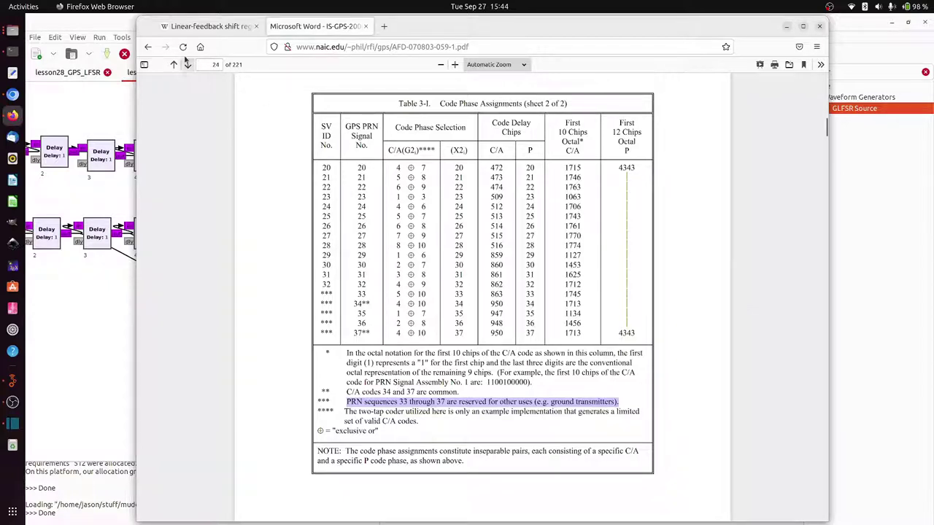
left_click(114, 25)
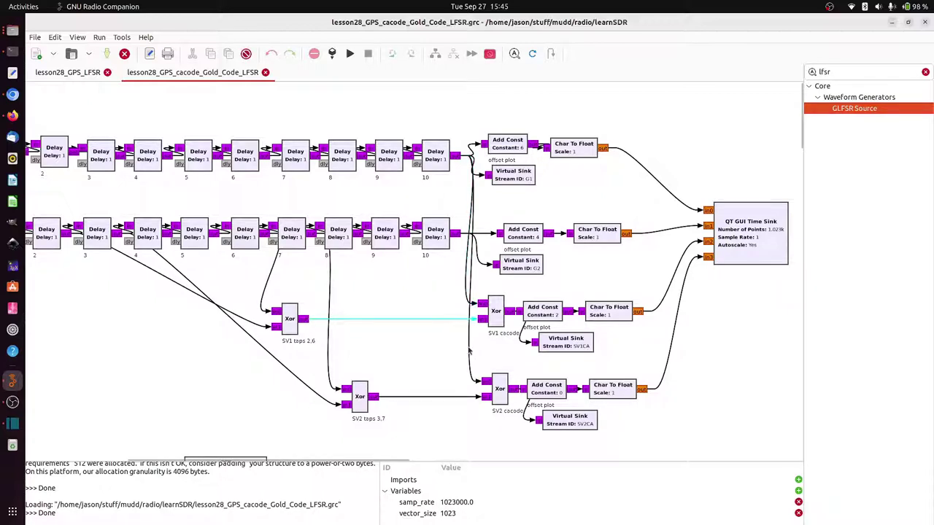
left_click(452, 397)
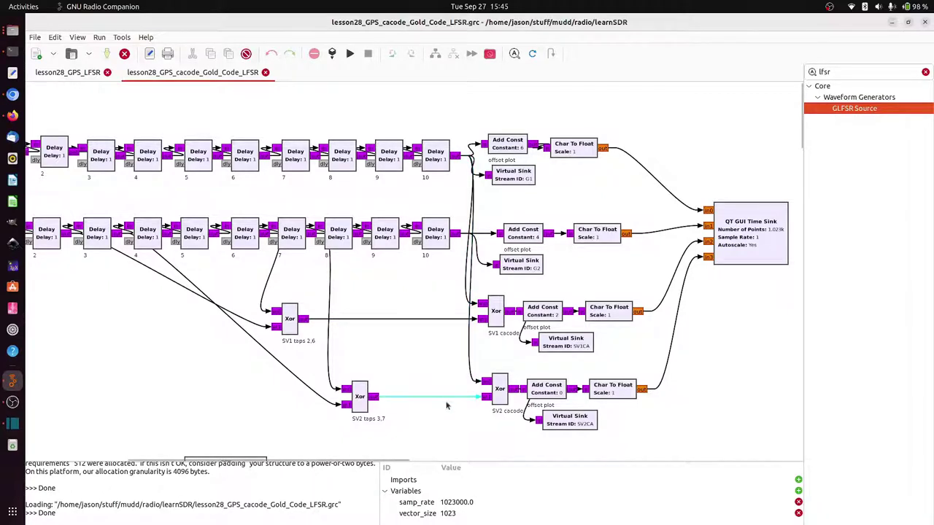
left_click(453, 423)
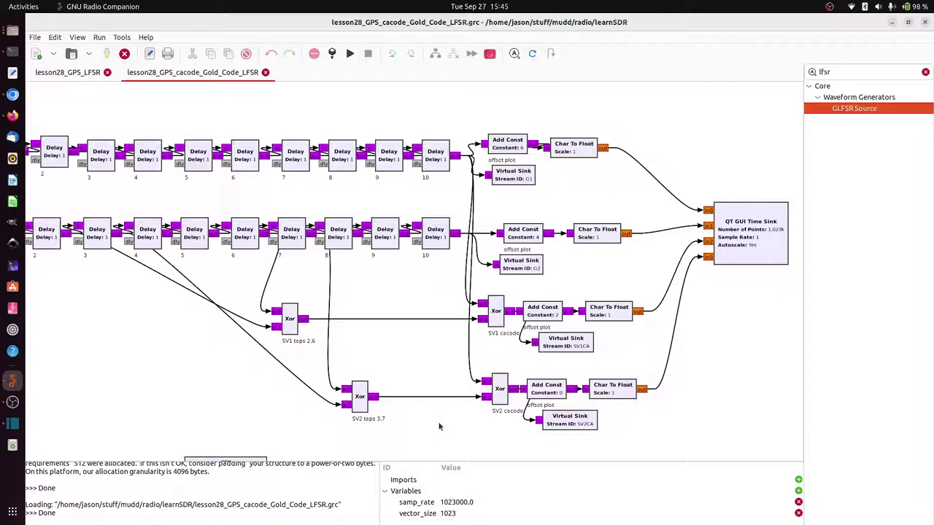
left_click(586, 349)
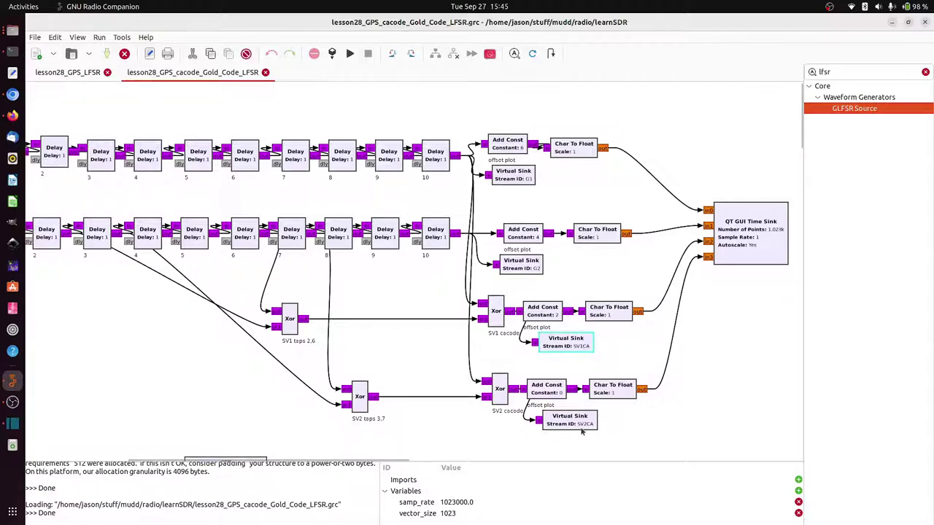
left_click(580, 425)
left_click(654, 427)
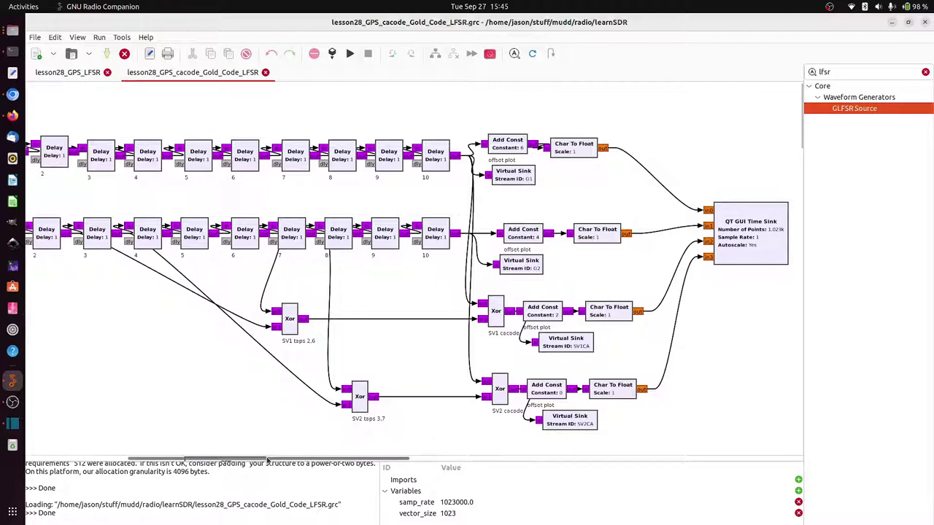
left_click_drag(267, 461, 166, 461)
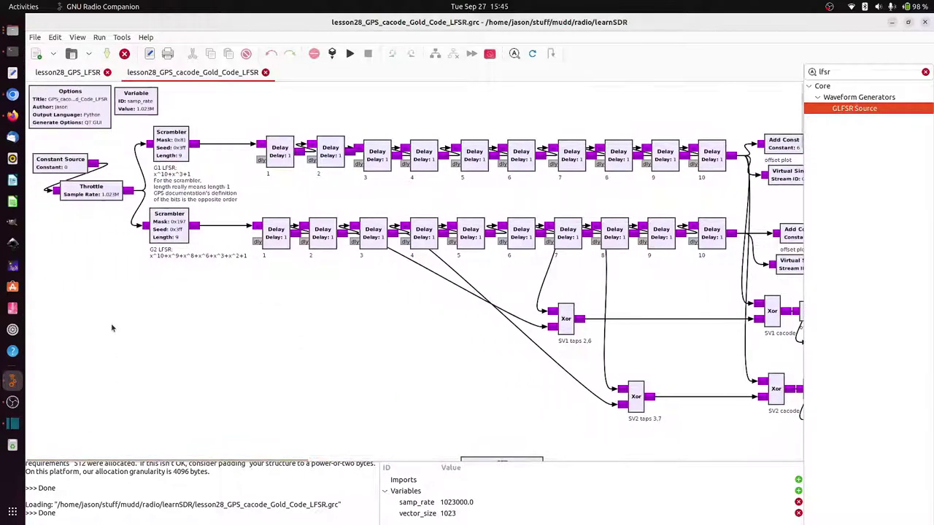
left_click(66, 165)
left_click(168, 151)
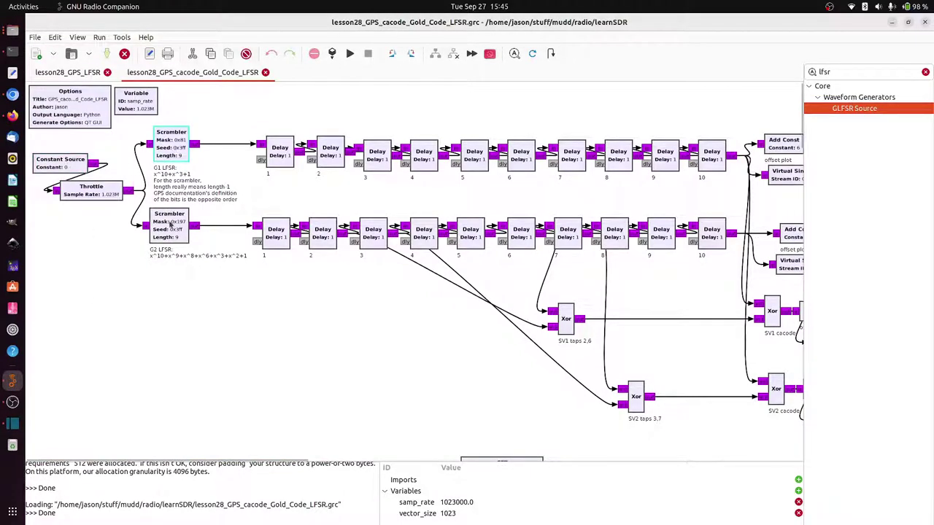
left_click(171, 227)
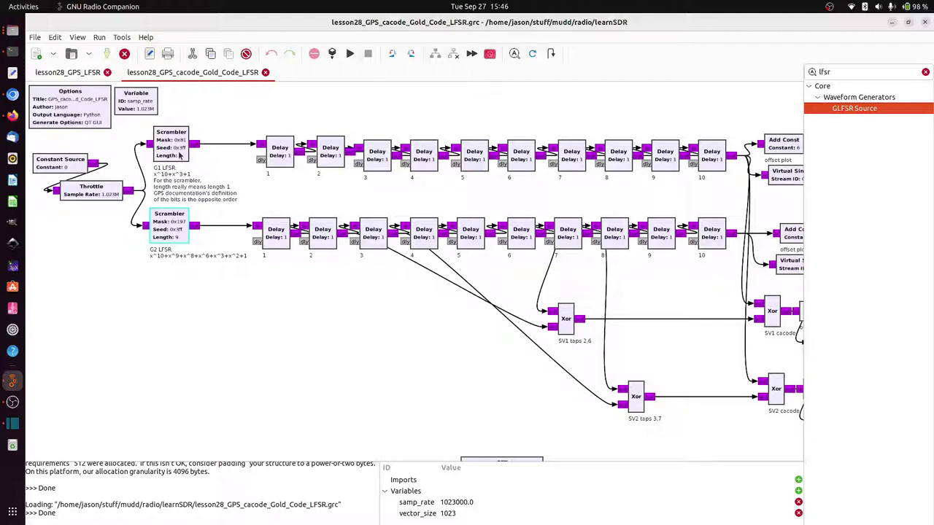
left_click(289, 162)
left_click(329, 162)
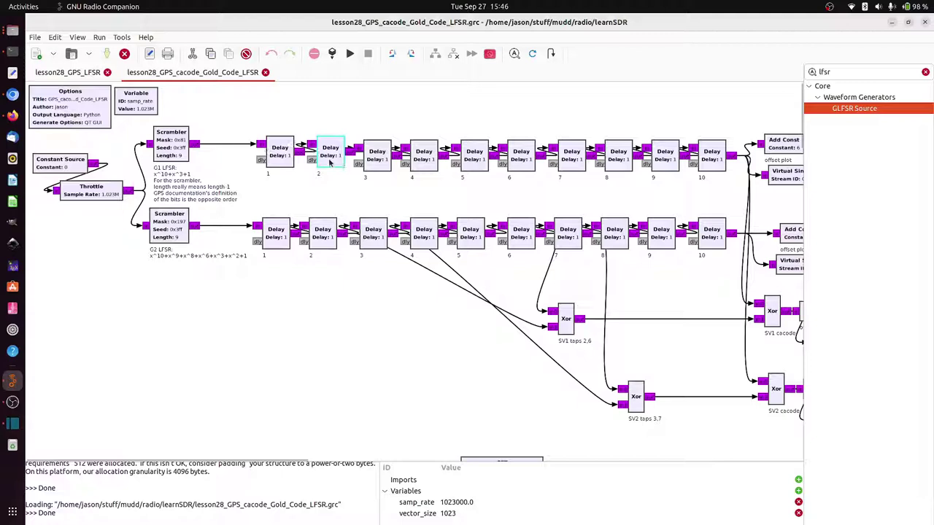
left_click(374, 163)
left_click(423, 162)
left_click(478, 162)
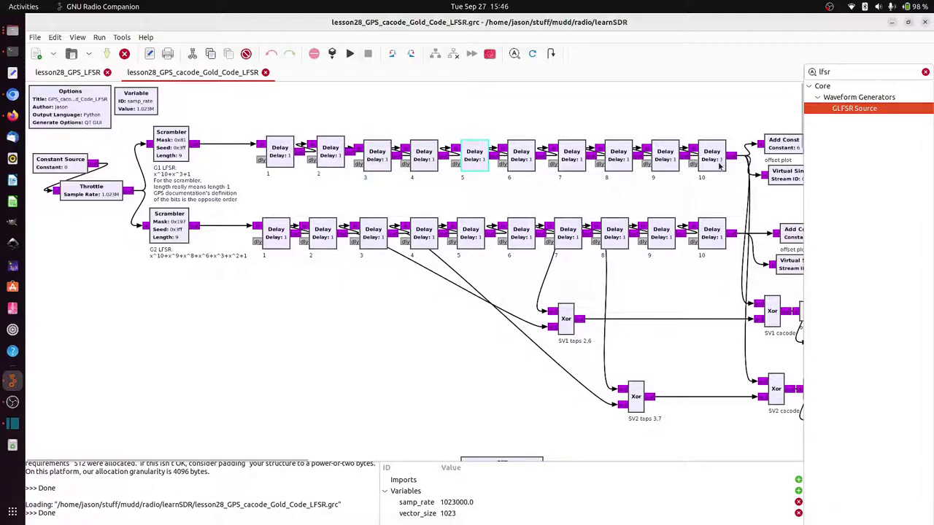
left_click(718, 166)
left_click(166, 142)
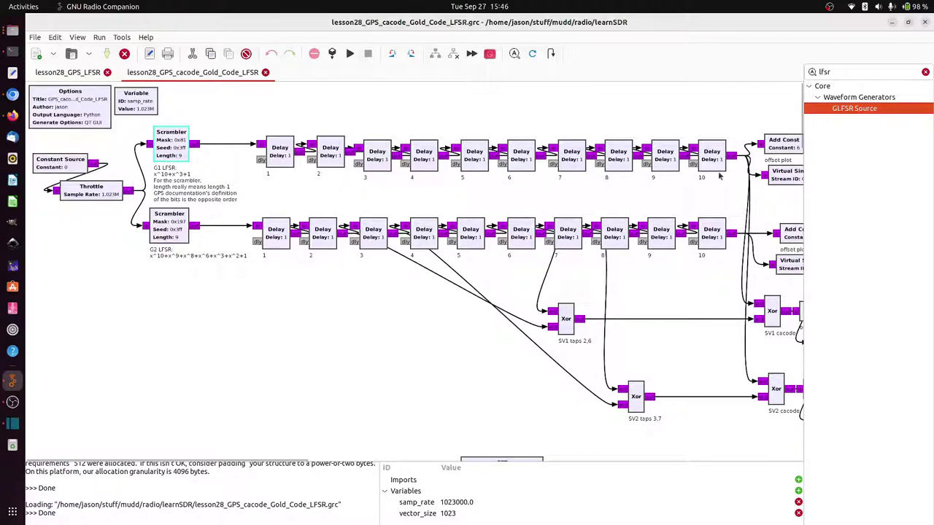
left_click(723, 187)
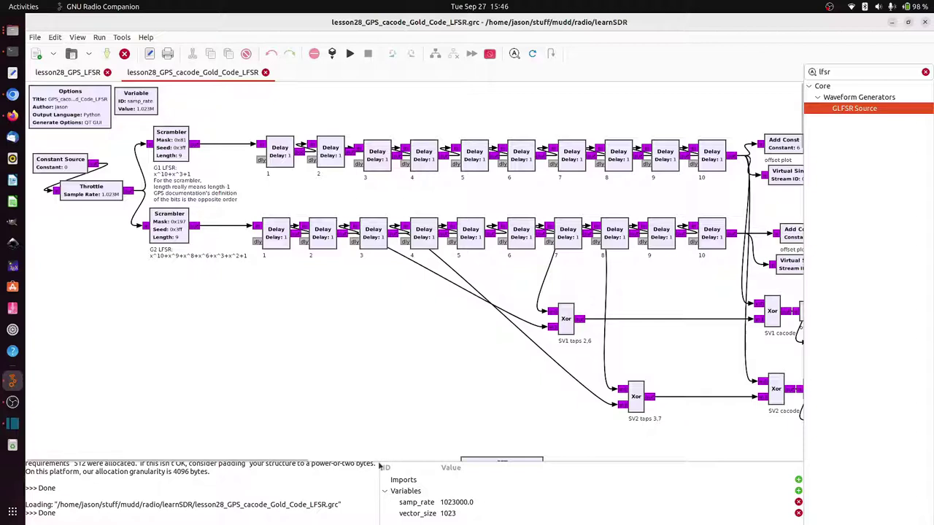
left_click_drag(296, 463, 310, 462)
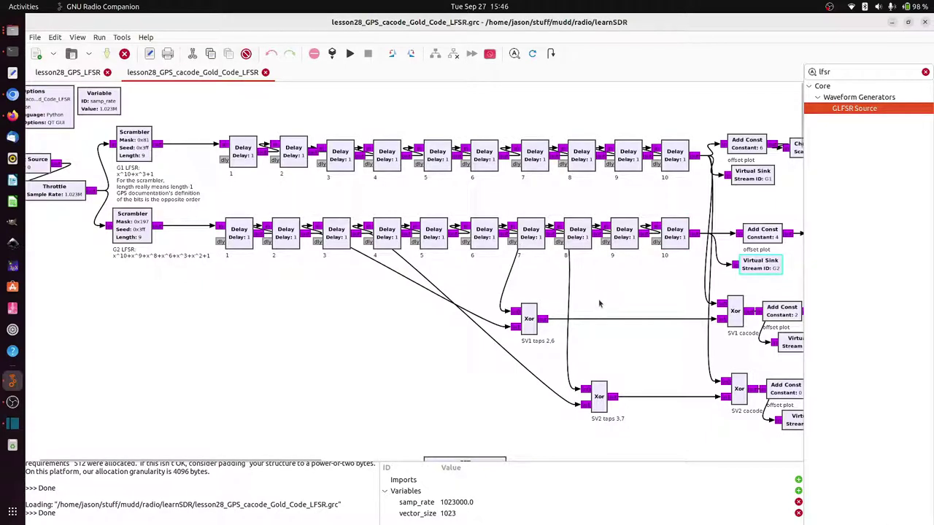
left_click(523, 323)
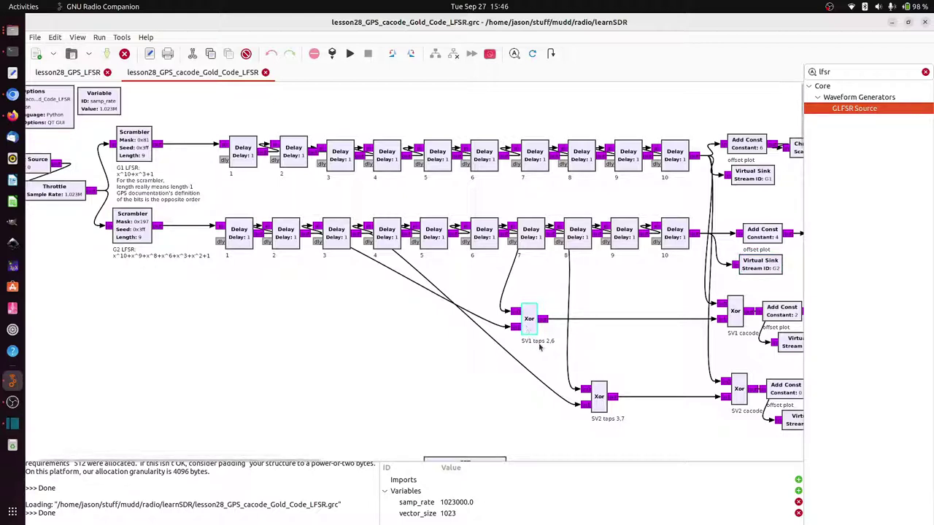
left_click(498, 329)
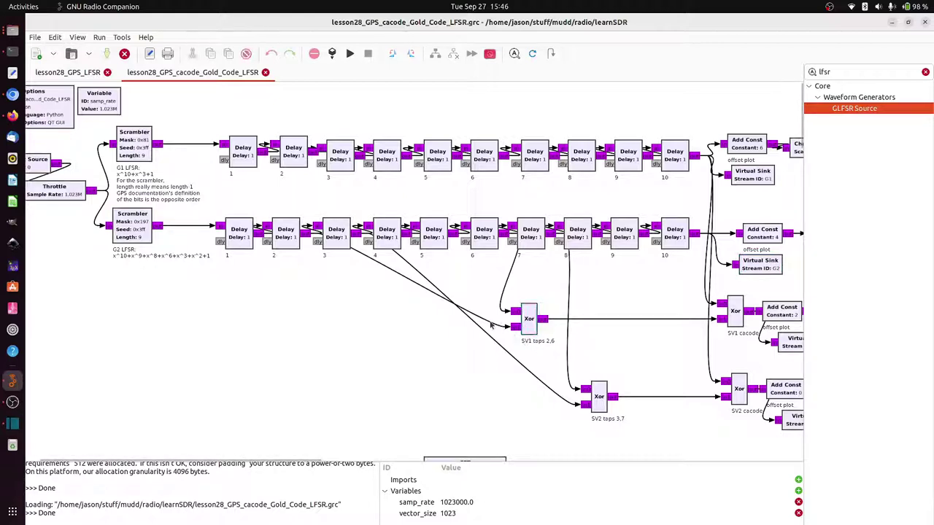
left_click(492, 327)
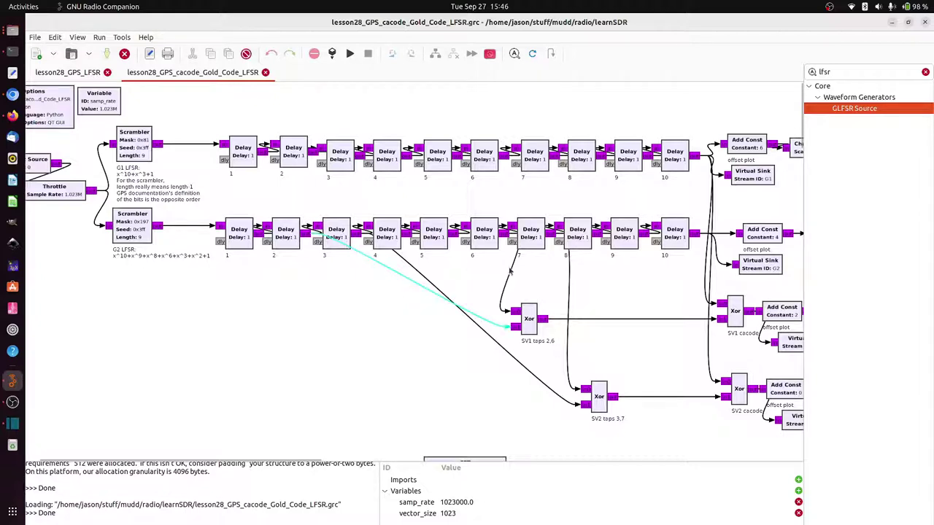
left_click(512, 271)
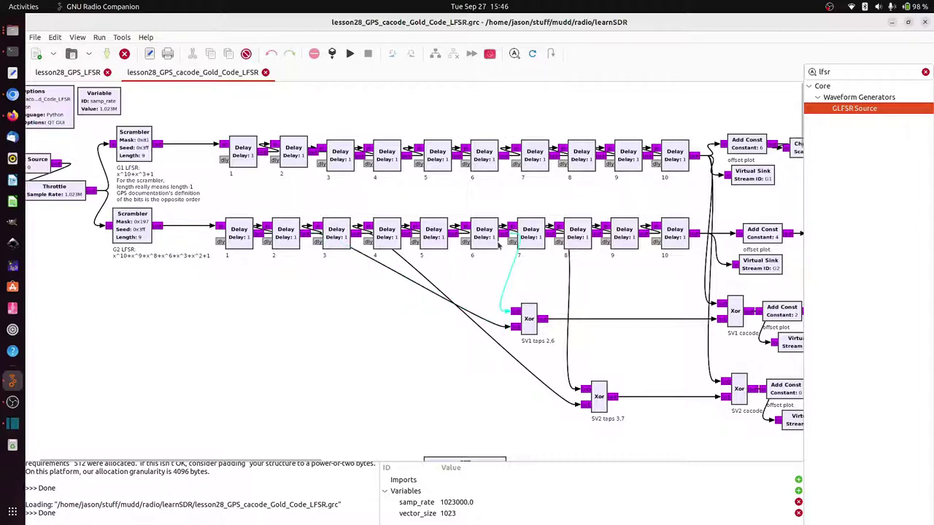
left_click(532, 331)
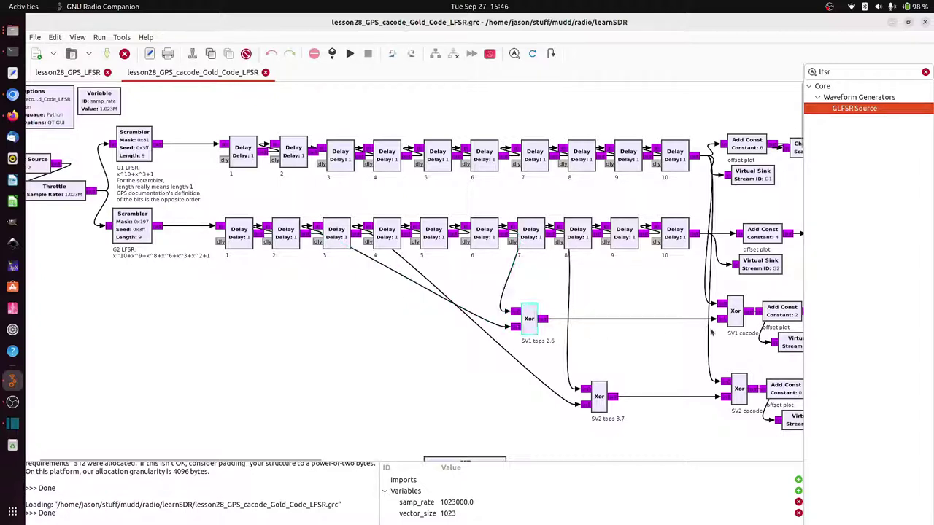
left_click(733, 319)
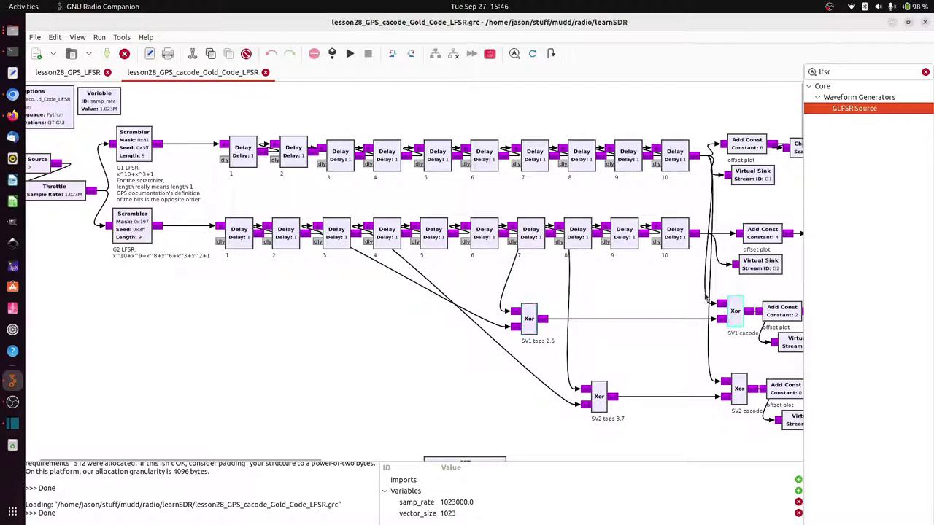
left_click(706, 298)
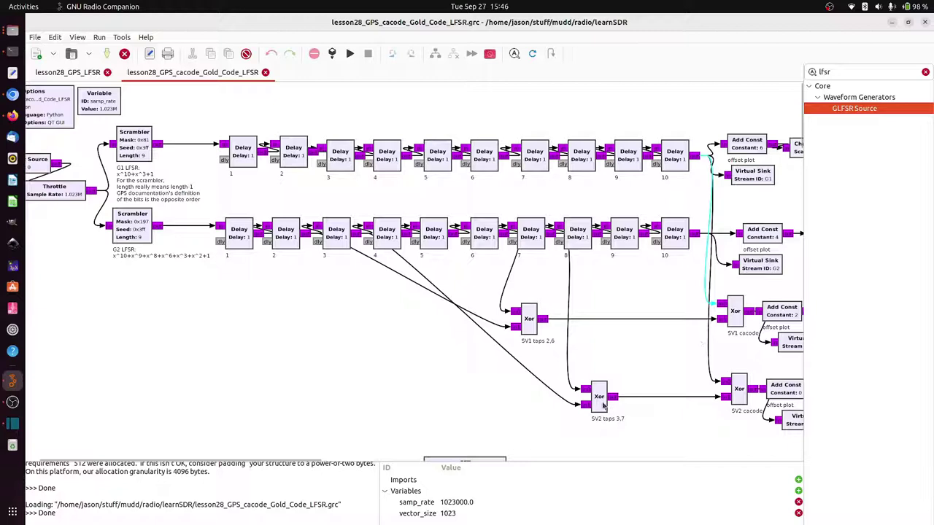
left_click(602, 406)
left_click(567, 403)
left_click(573, 390)
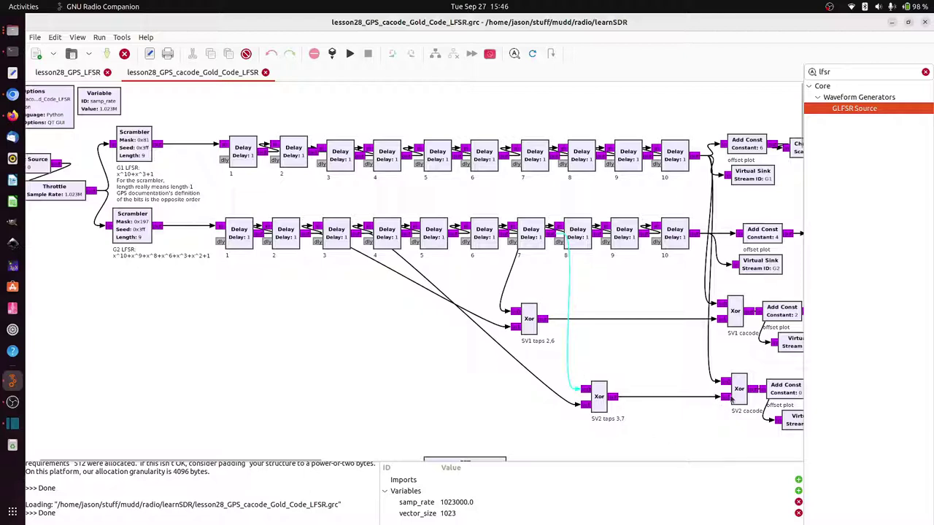
left_click(733, 396)
left_click(711, 378)
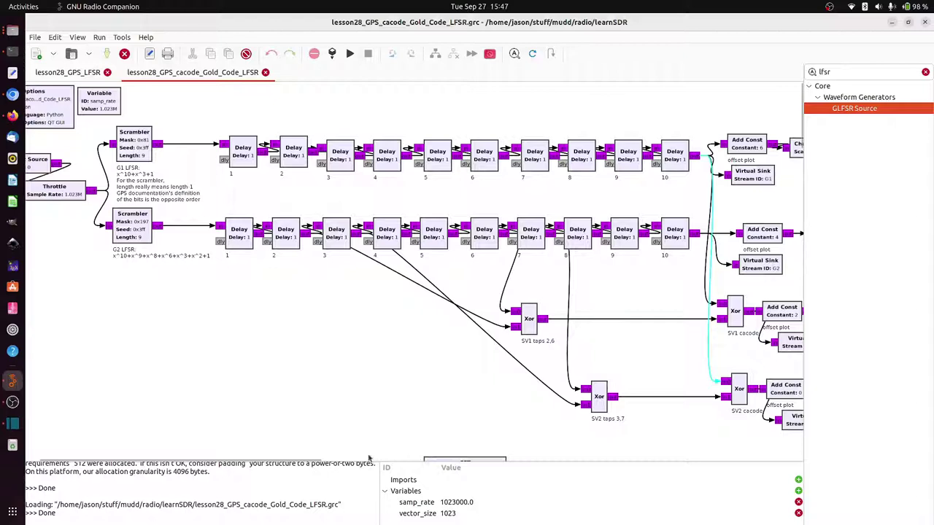
Step: Scroll across the flowgraph past the QT GUI Time Sink to the FFT correlation section
scroll(356, 458, "right", 5)
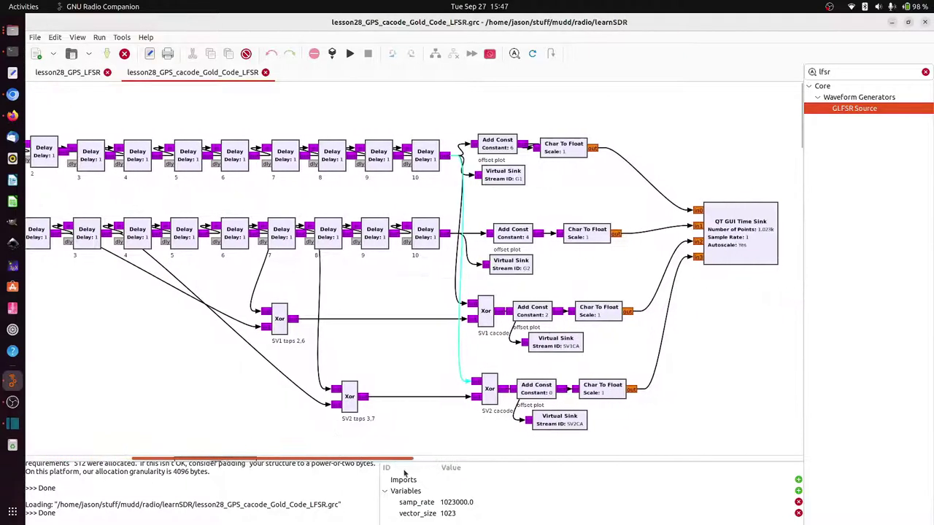
scroll(405, 472, "right", 2)
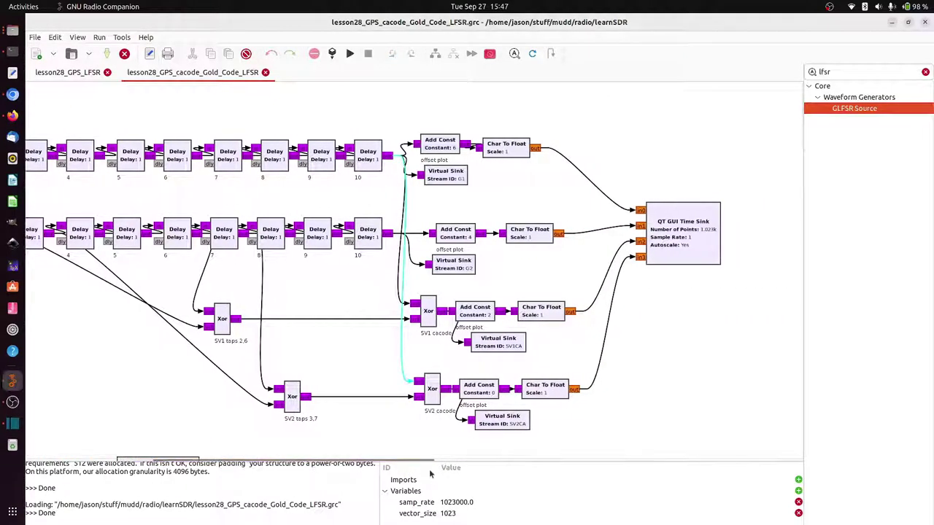
left_click(680, 237)
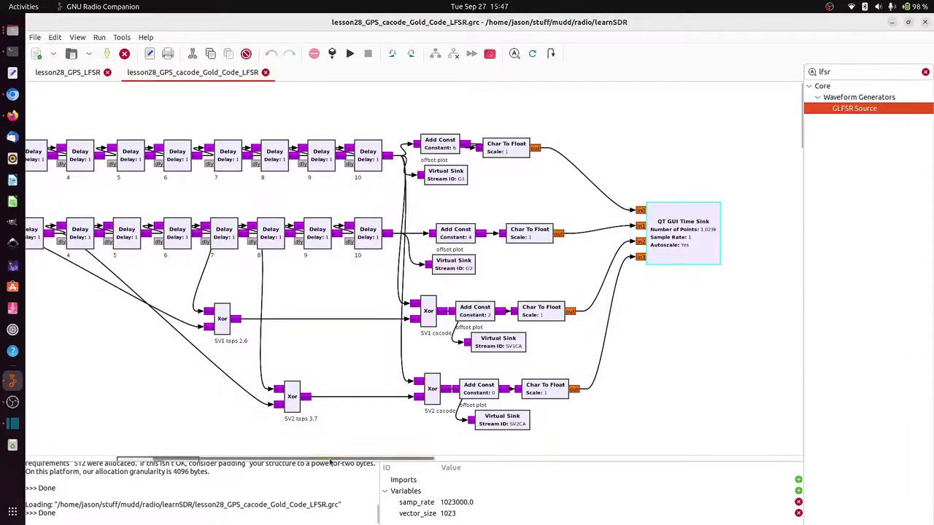
scroll(330, 461, "left", 10)
scroll(323, 375, "down", 8)
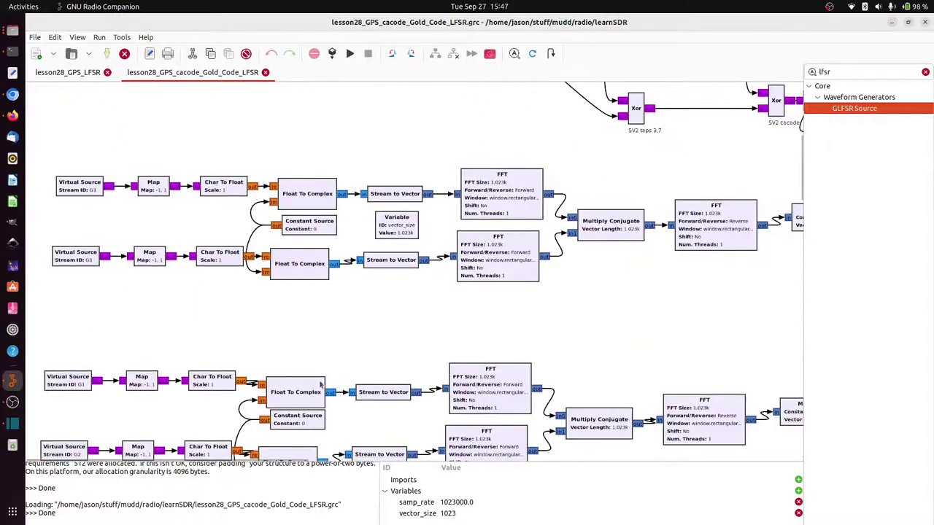
scroll(324, 376, "down", 6)
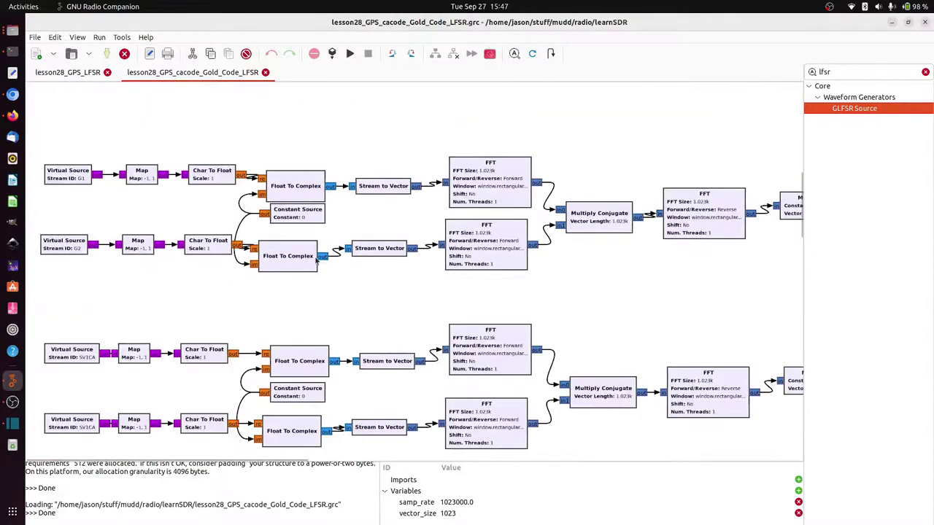
scroll(317, 264, "up", 12)
Step: Execute the flowgraph to launch GPS_cacode_Gold_Code_LFSR.py and its Gold code plots
left_click(350, 53)
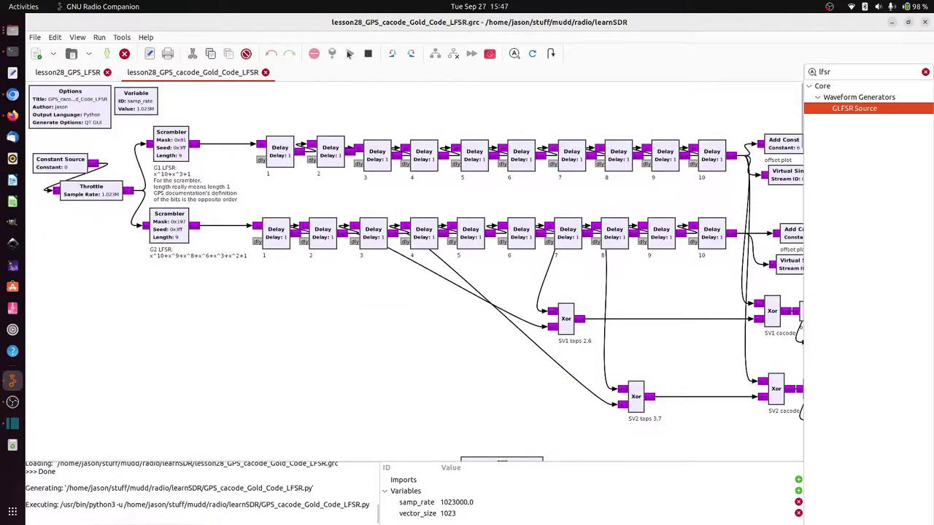